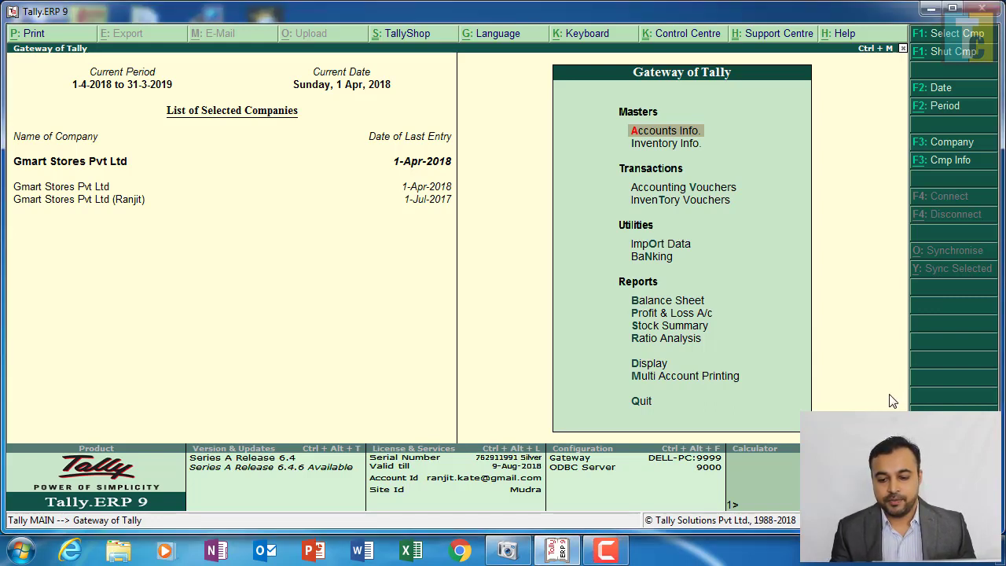
Step: Open the GSTR-1 report from Display > Statutory Reports > GST
key("Down")
key("Down")
key("Down")
key("Down")
key("Down")
key("Down")
key("Down")
key("Down")
key("Down")
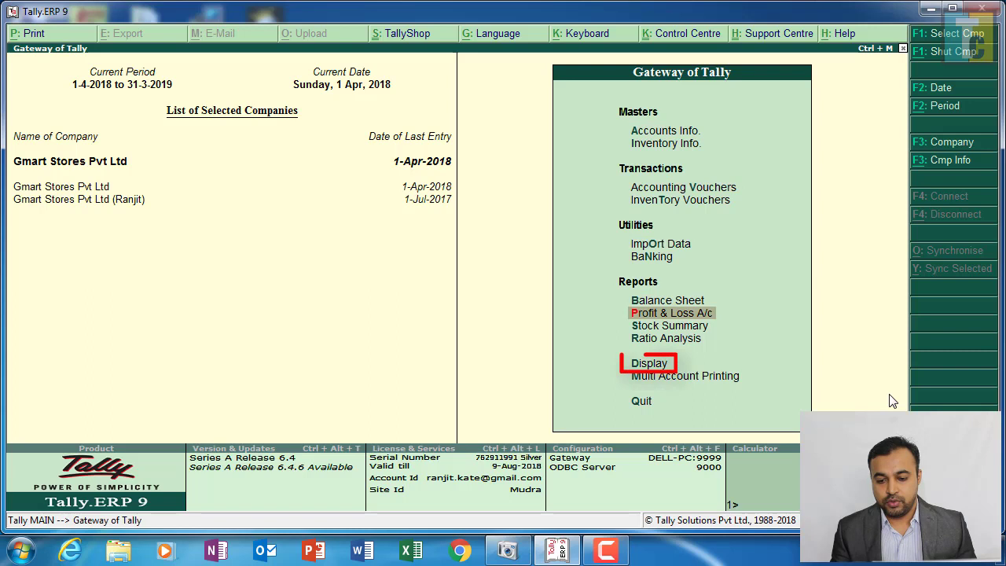
key("Down")
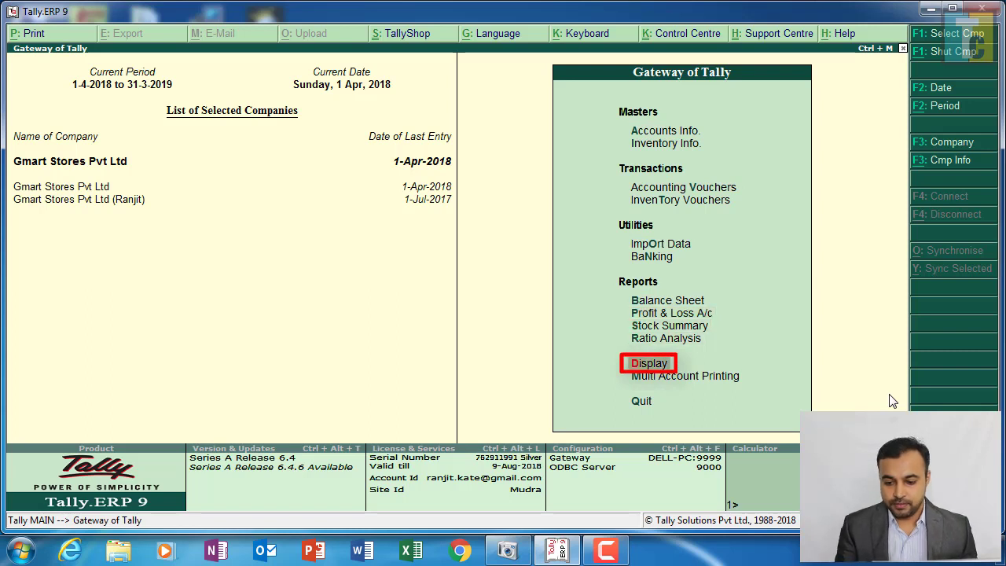
key("Return")
key("Down")
key("Down")
key("Down")
key("Down")
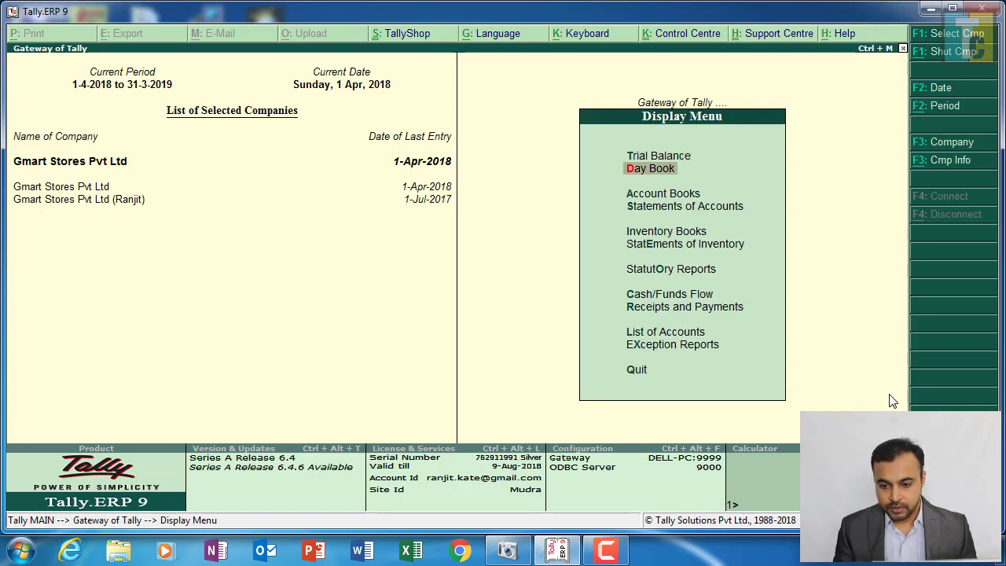
key("Down")
key("Down")
key("Return")
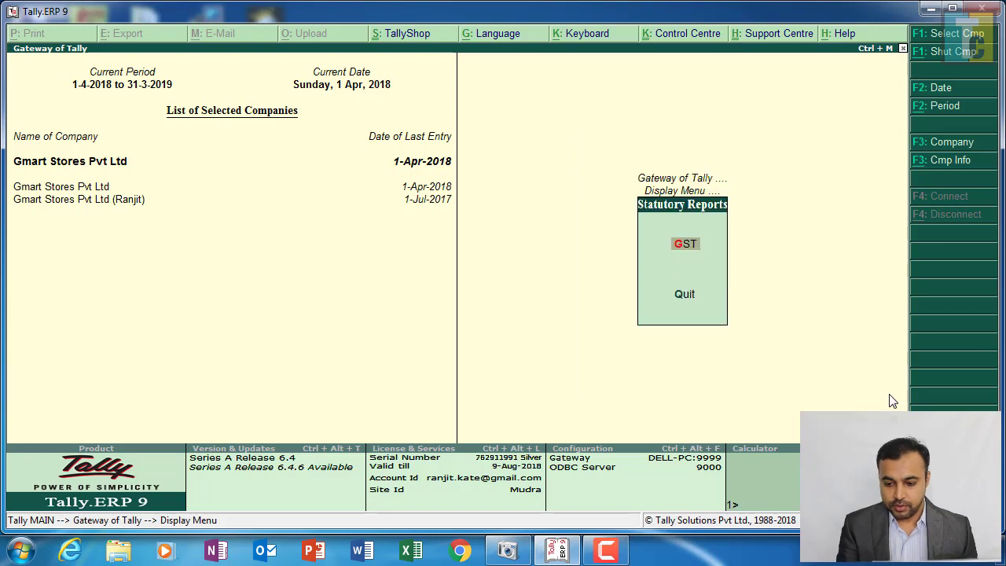
key("Return")
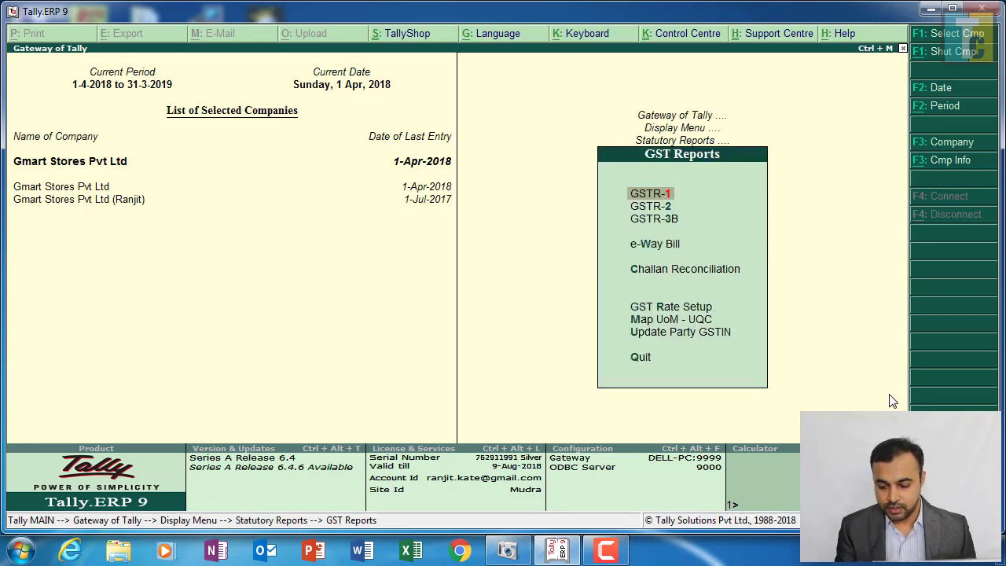
key("Return")
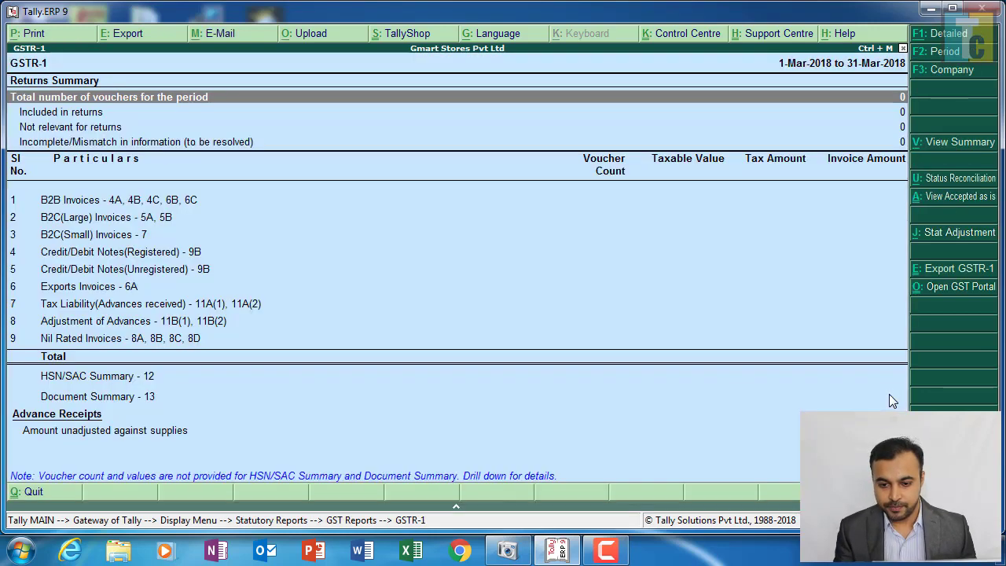
Step: Set the GSTR-1 reporting period from 1-4-2018 to 30-4-2018
left_click(941, 53)
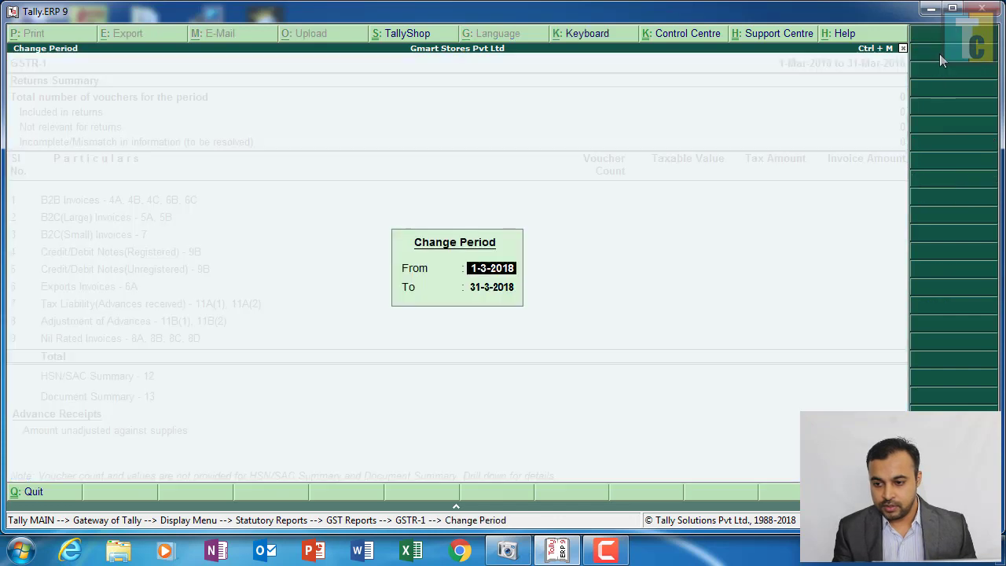
type("1")
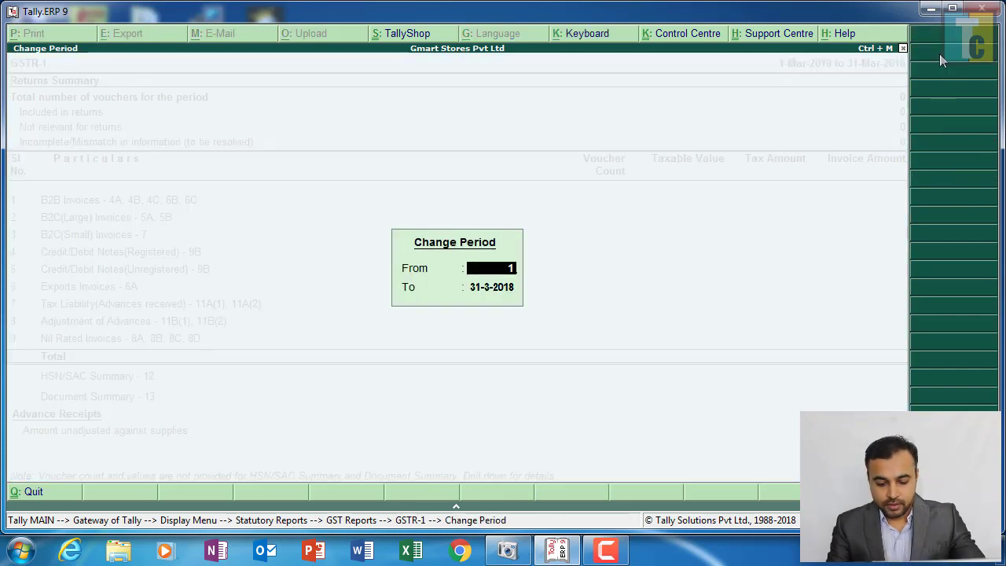
type("/4/")
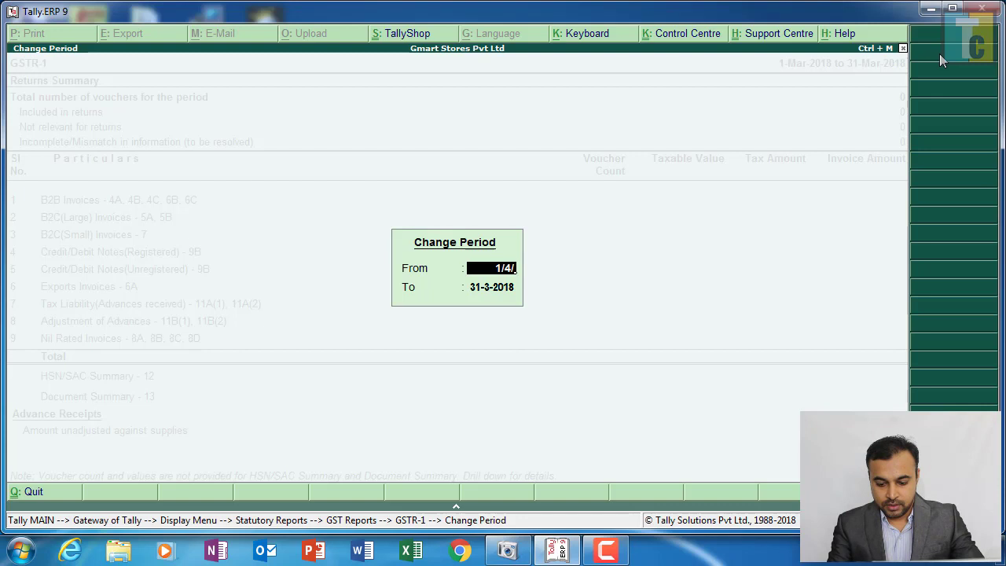
type("18")
key("Return")
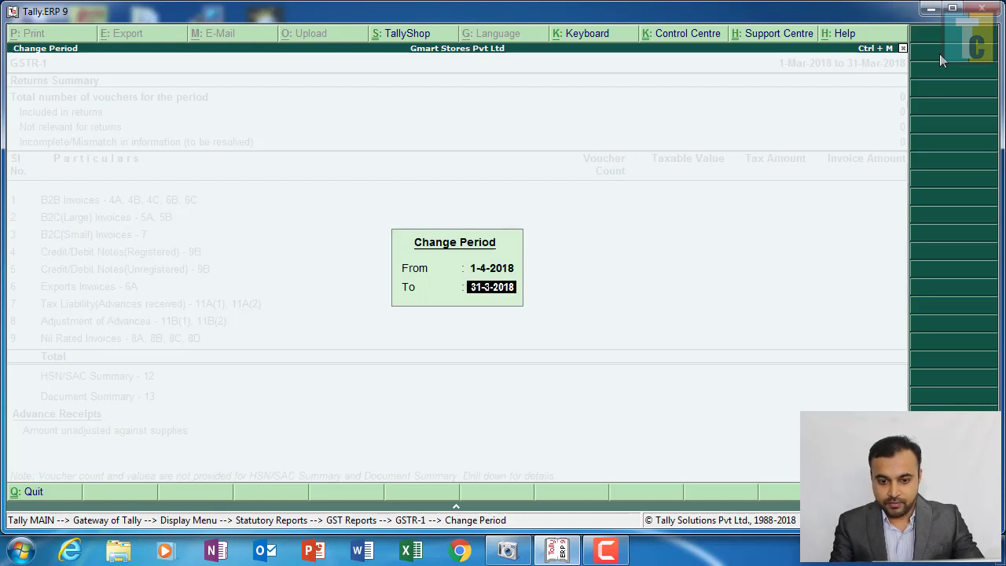
type("30")
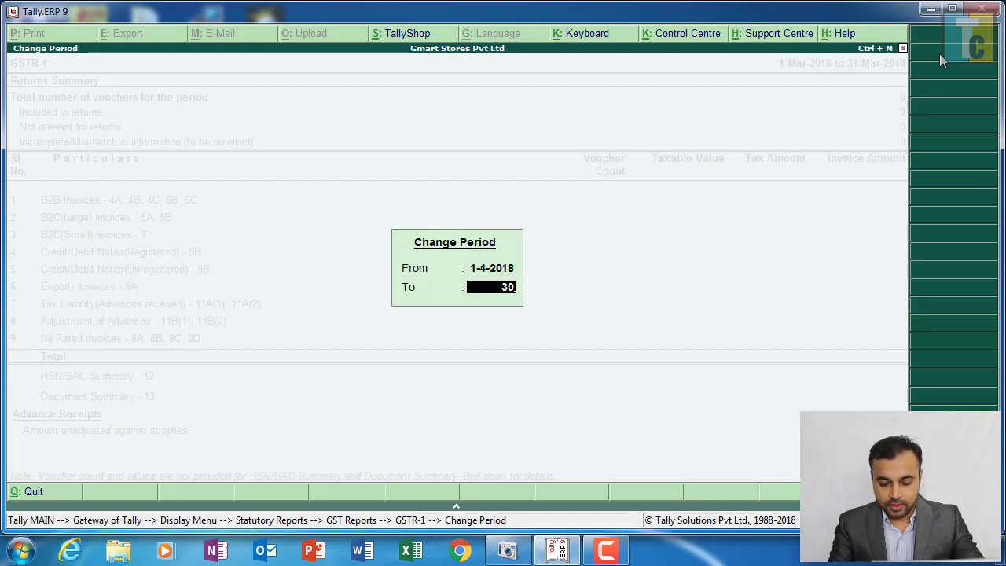
type("/4")
key("Return")
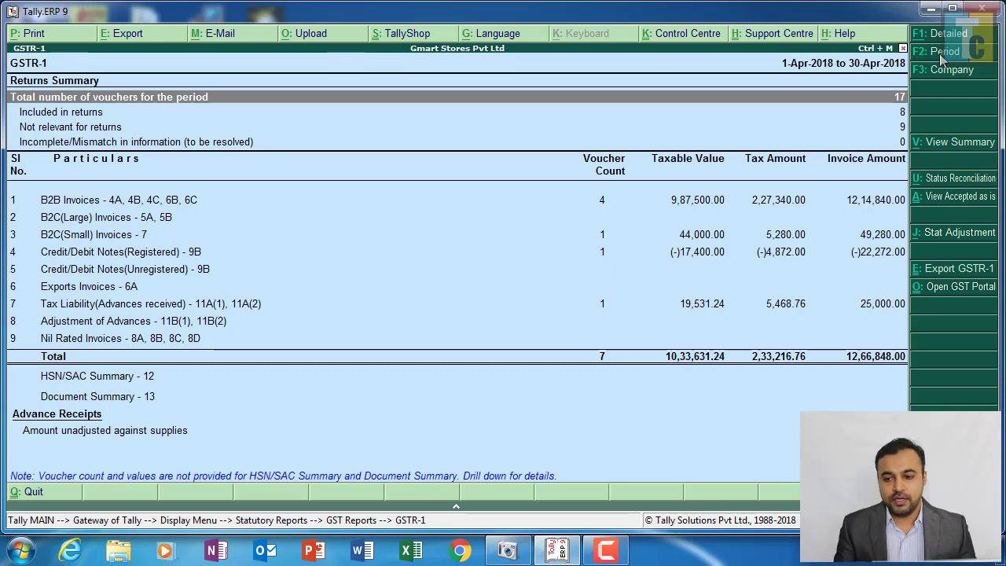
key("Down")
key("Down")
key("Down")
key("Down")
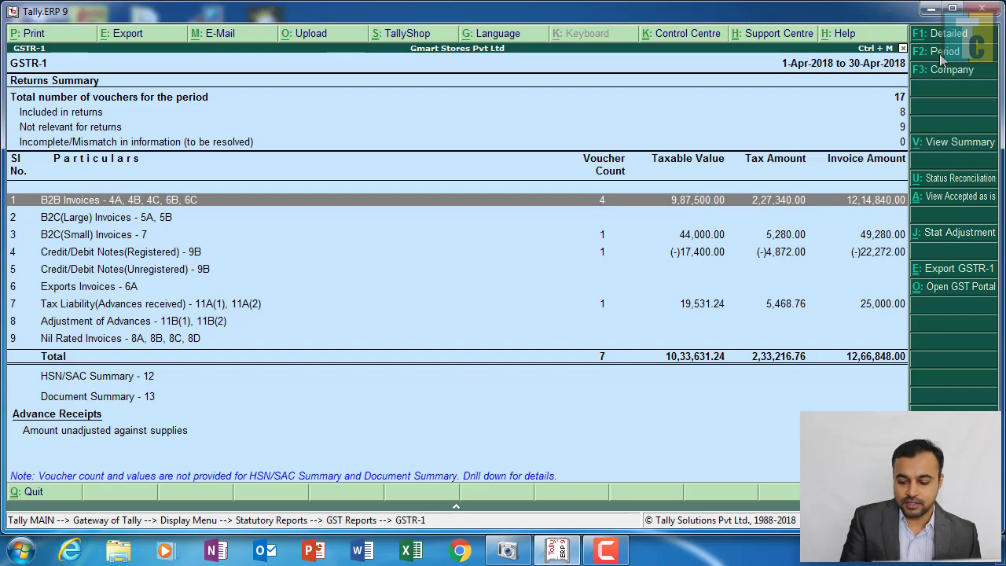
key("Return")
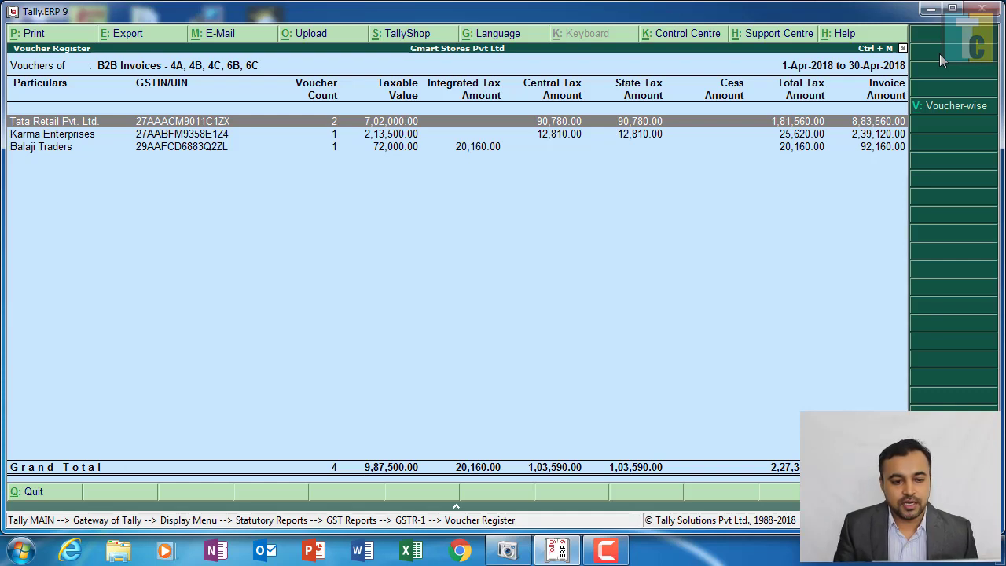
key("Down")
key("Down")
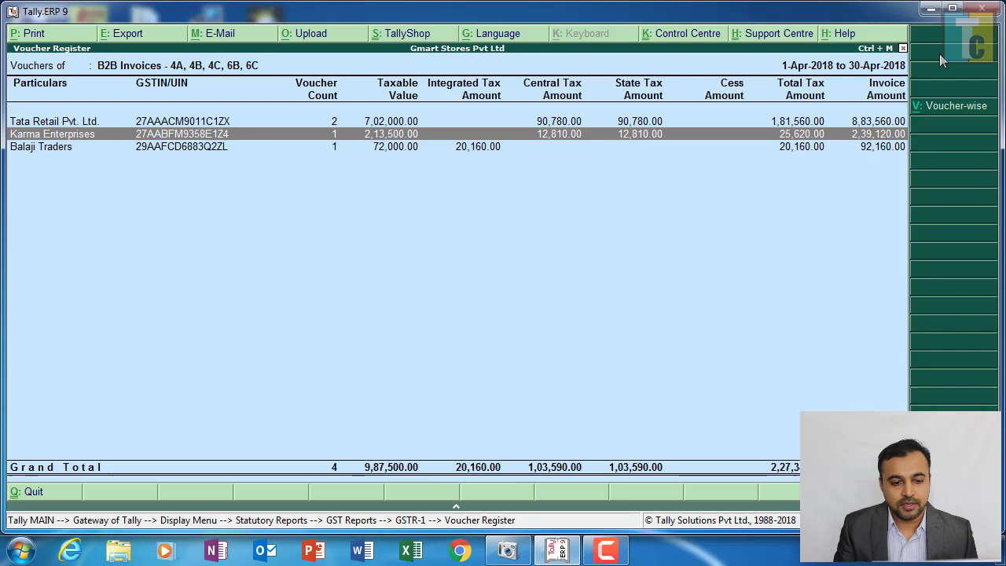
key("Escape")
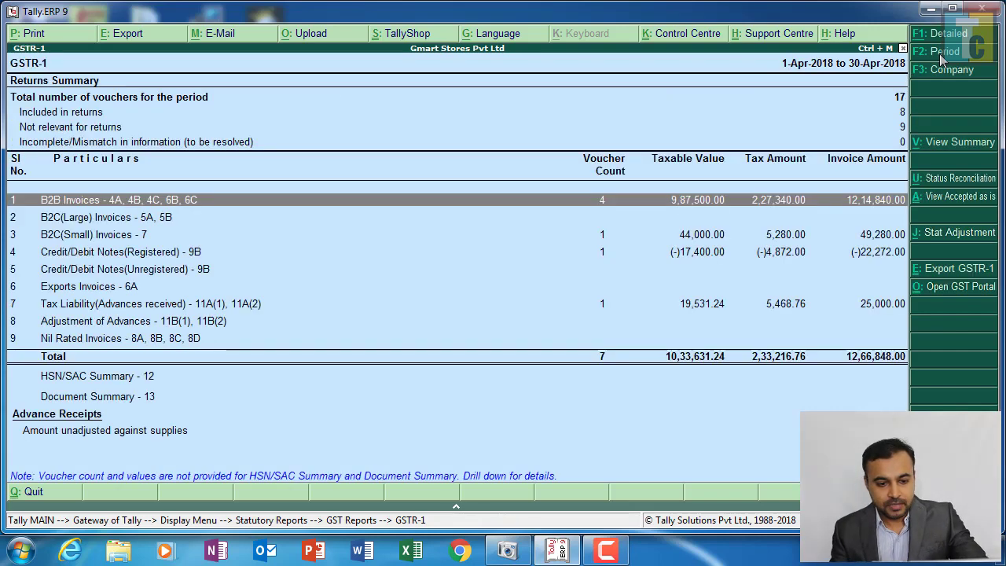
key("Down")
key("Down")
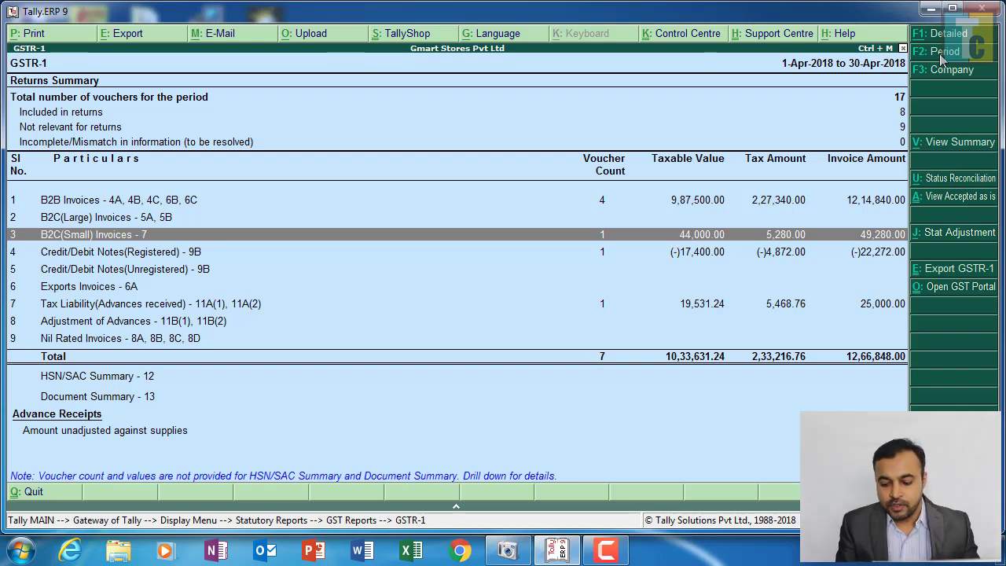
key("Return")
key("Return")
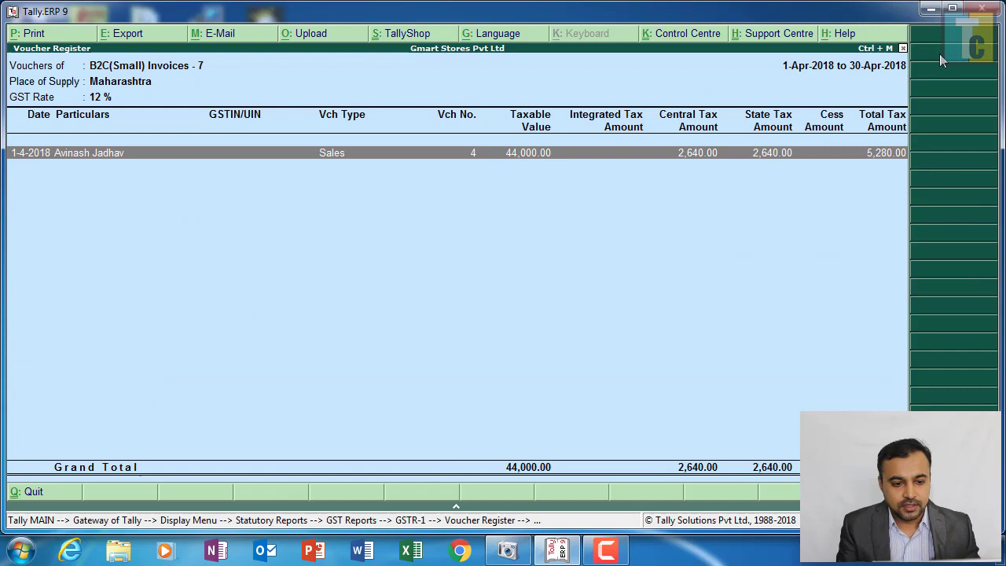
key("Escape")
key("Escape")
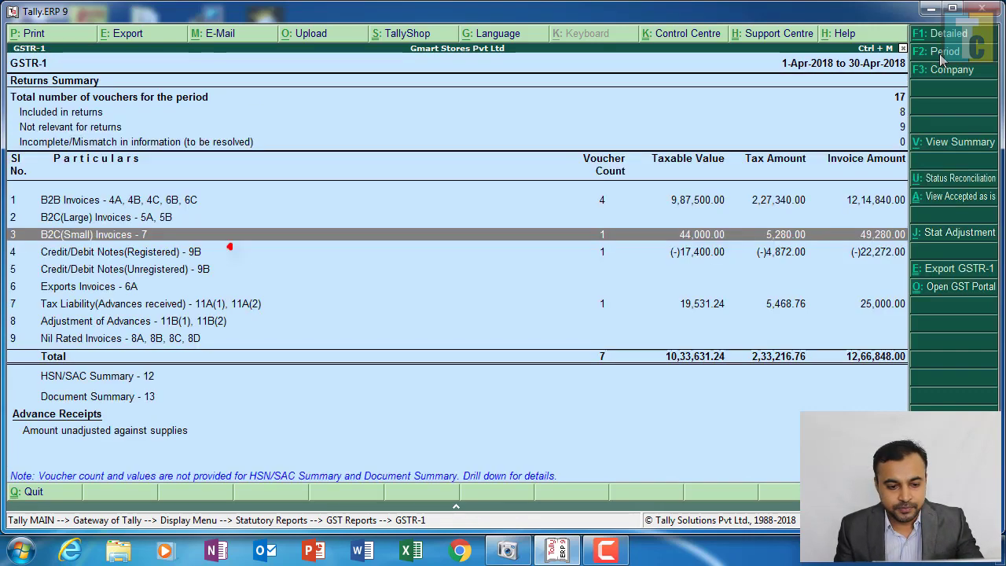
key("Down")
key("Return")
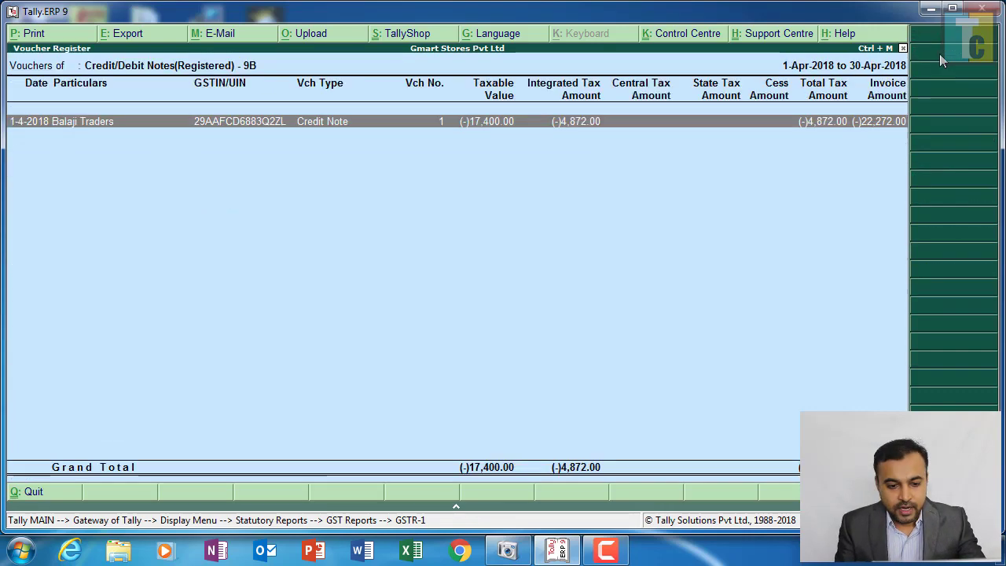
key("Return")
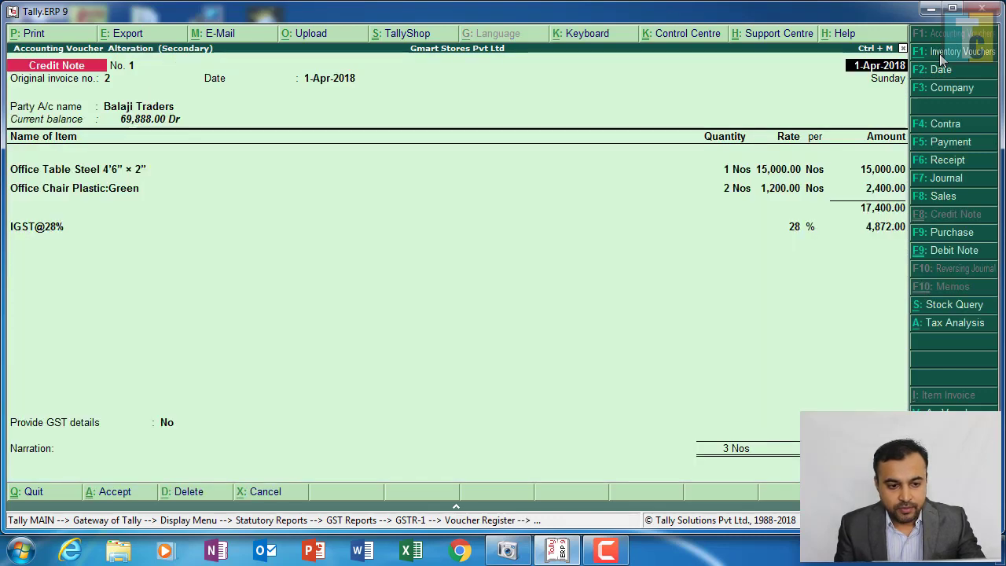
key("Escape")
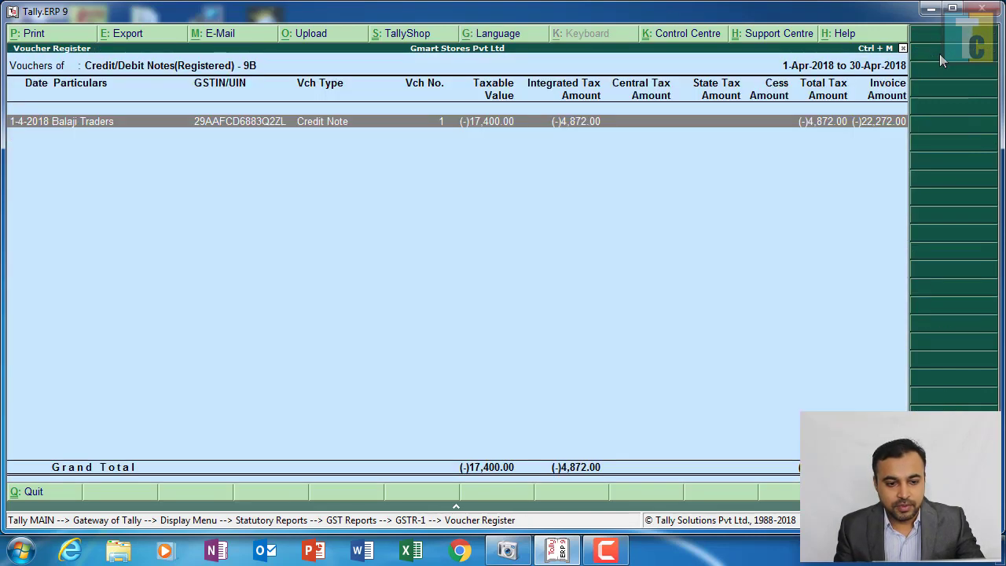
key("Escape")
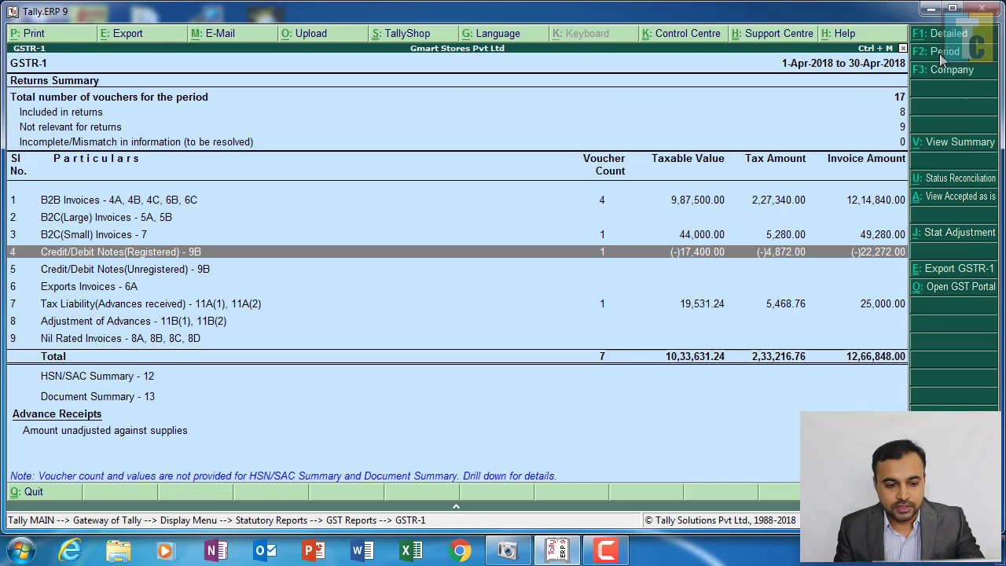
key("Down")
key("Down")
key("Down")
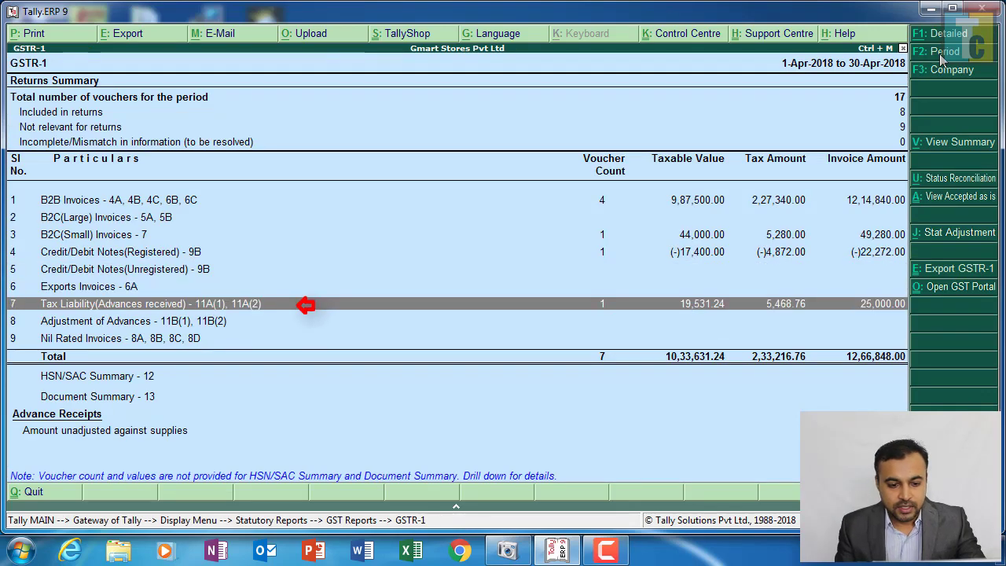
key("Return")
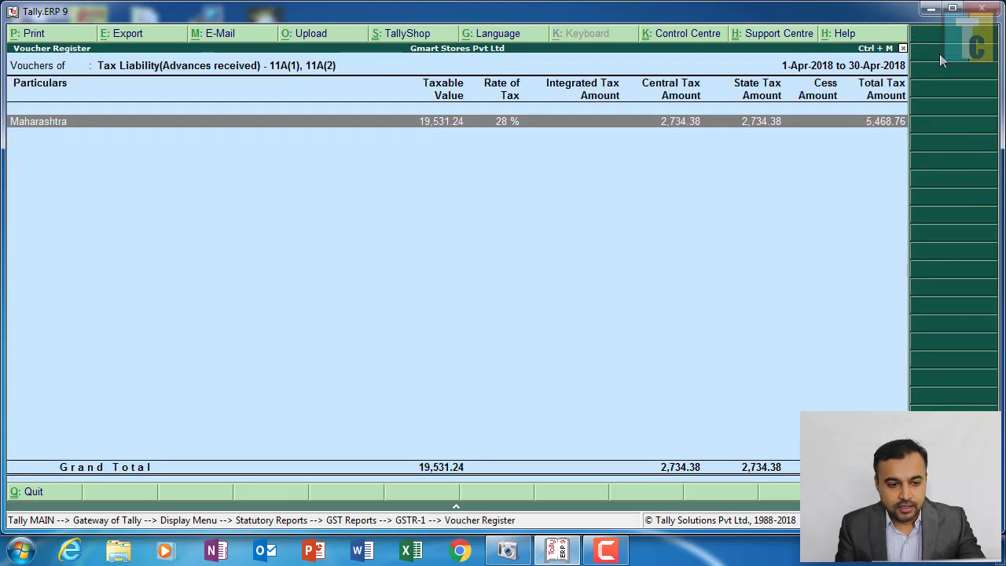
key("Return")
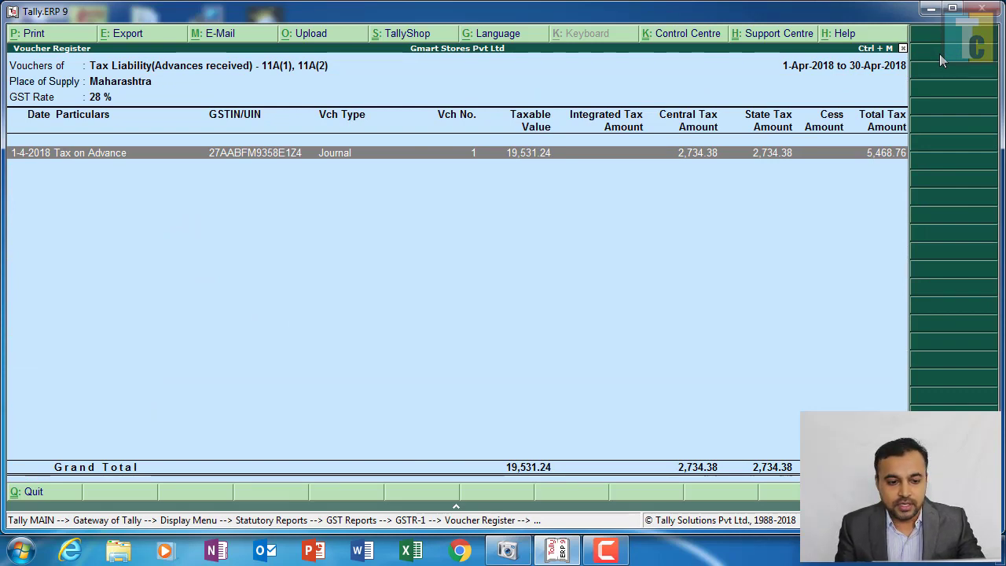
key("Return")
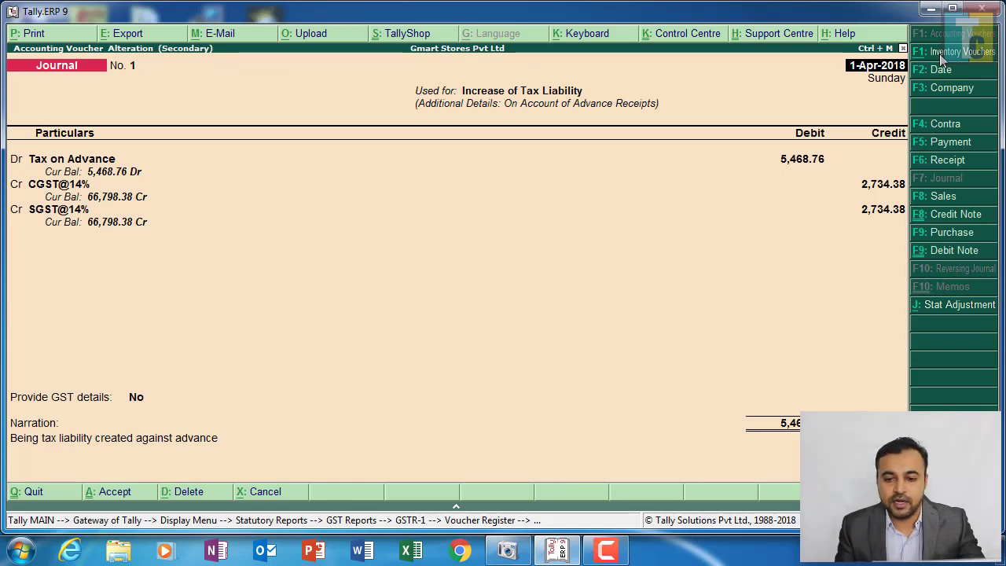
key("Escape")
key("Escape")
key("Escape")
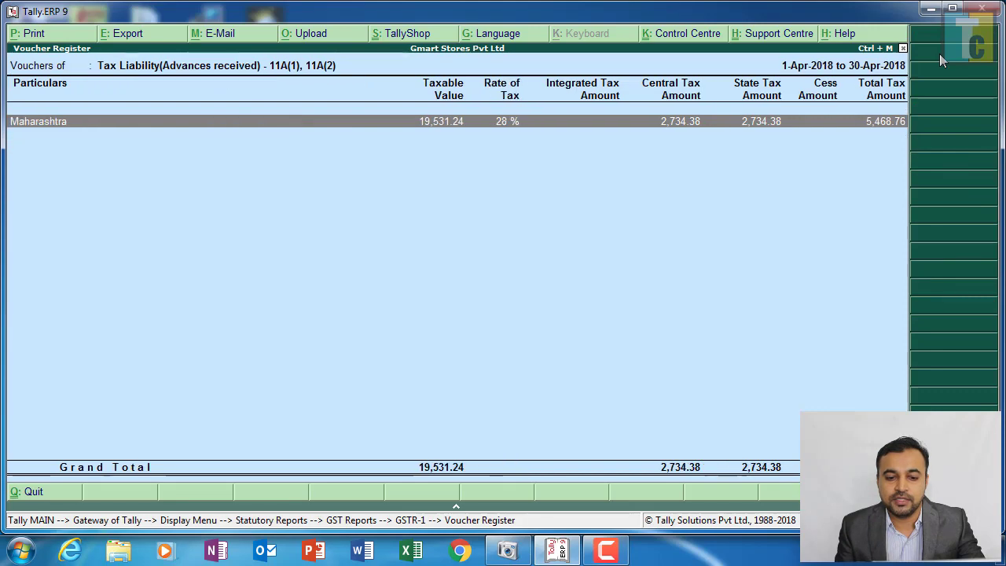